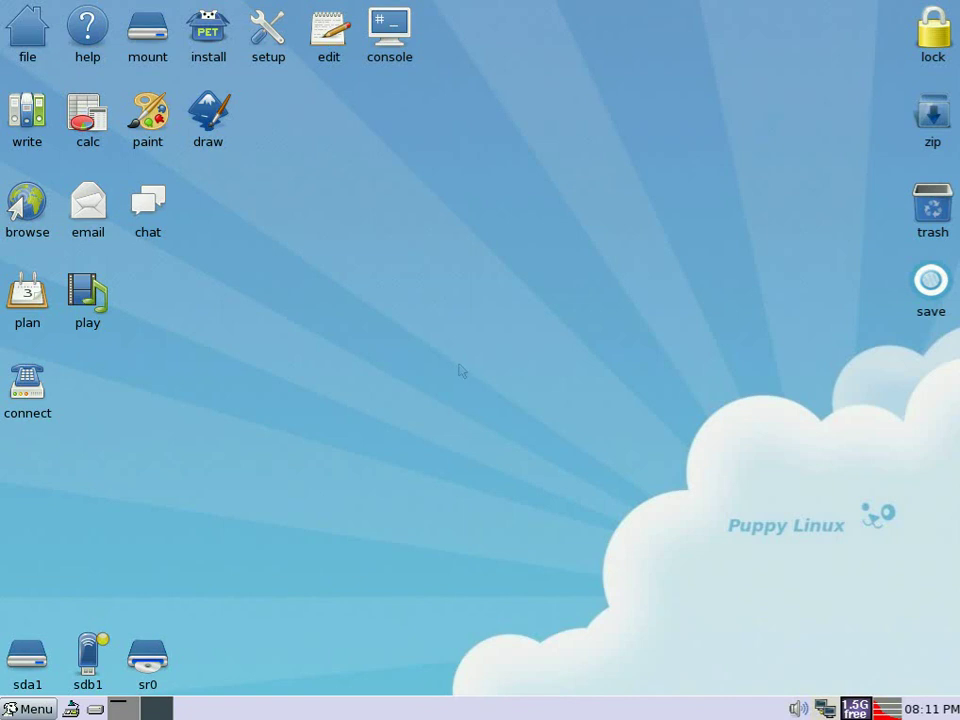
# - Launch Aqualung, expand CD Audio in the Music Store to list the drives, then close the player
pyautogui.click(42, 710)
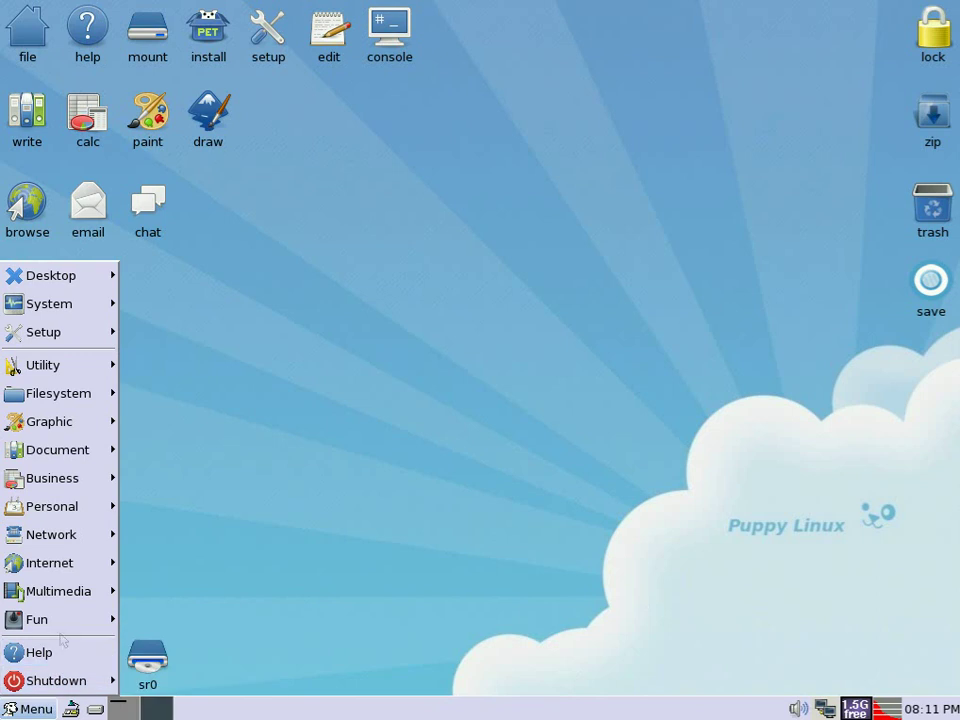
pyautogui.moveTo(70, 596)
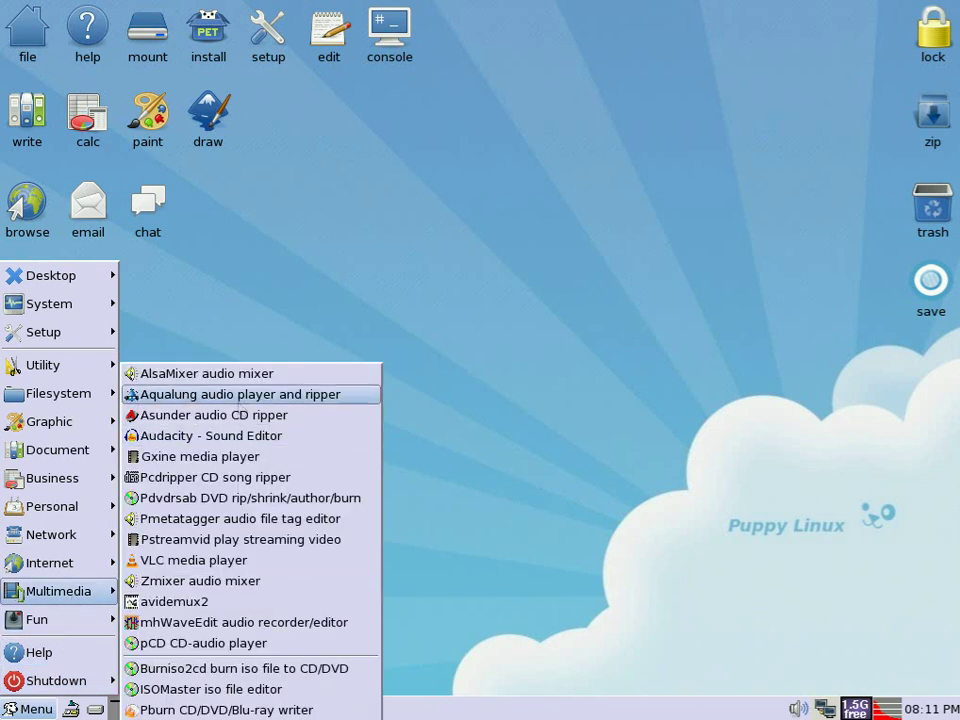
pyautogui.click(241, 398)
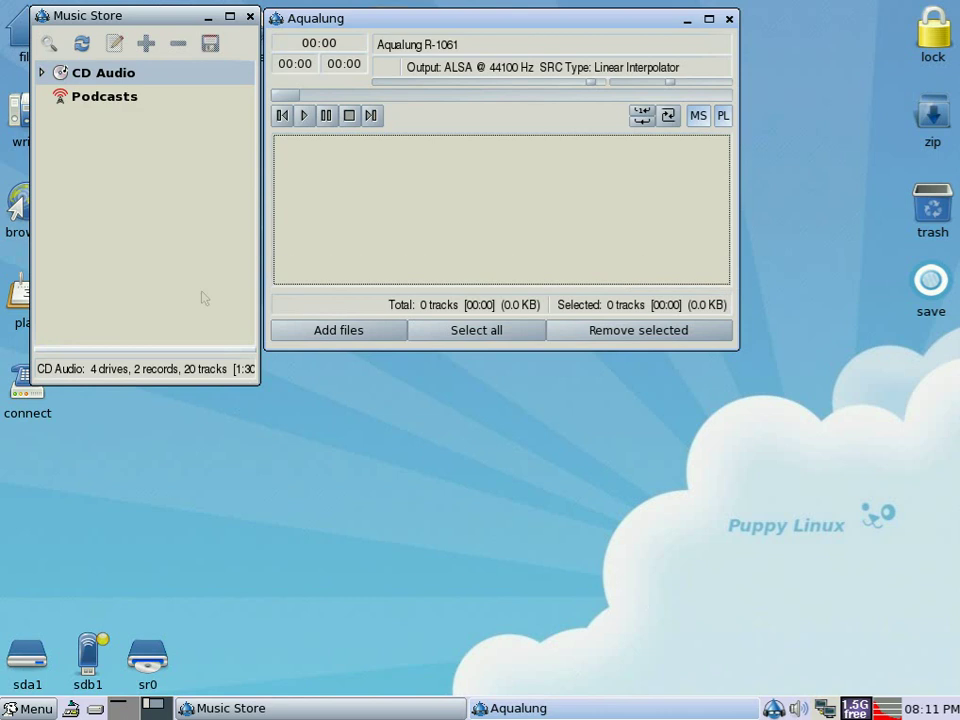
pyautogui.click(41, 72)
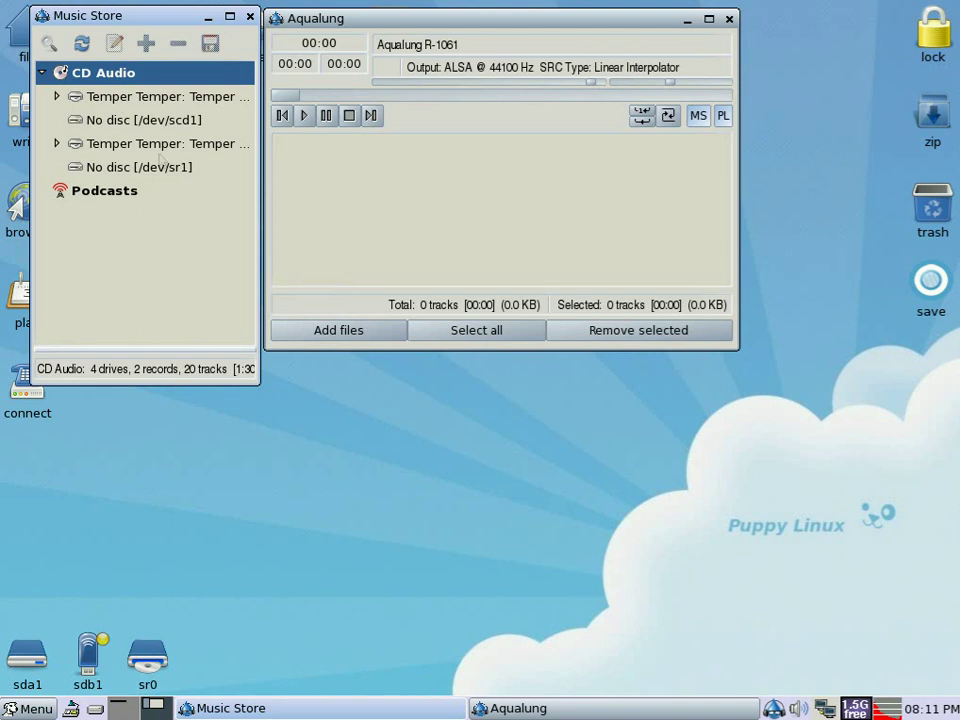
pyautogui.click(729, 19)
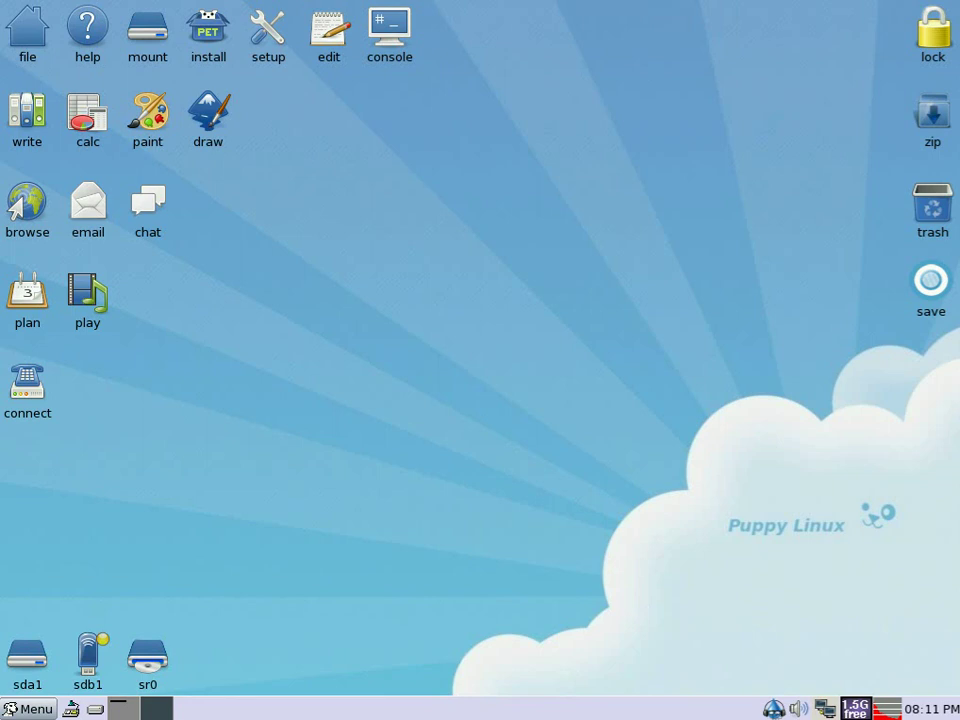
# - Quit Aqualung from its tray icon and launch the Asunder CD ripper
pyautogui.rightClick(774, 708)
pyautogui.click(778, 686)
pyautogui.click(30, 708)
pyautogui.moveTo(45, 563)
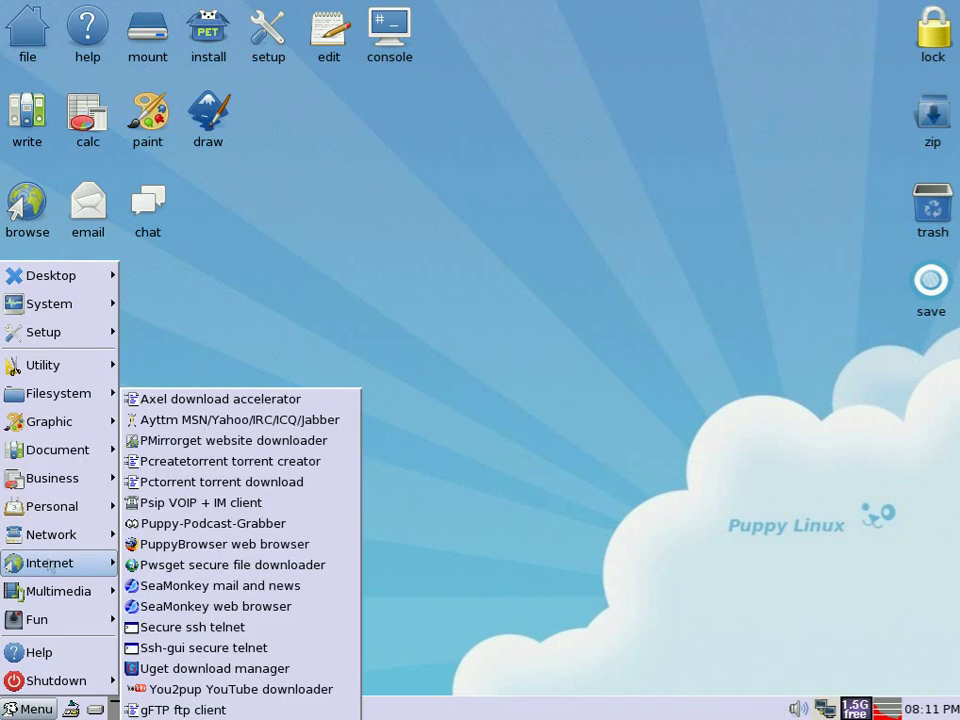
pyautogui.moveTo(45, 591)
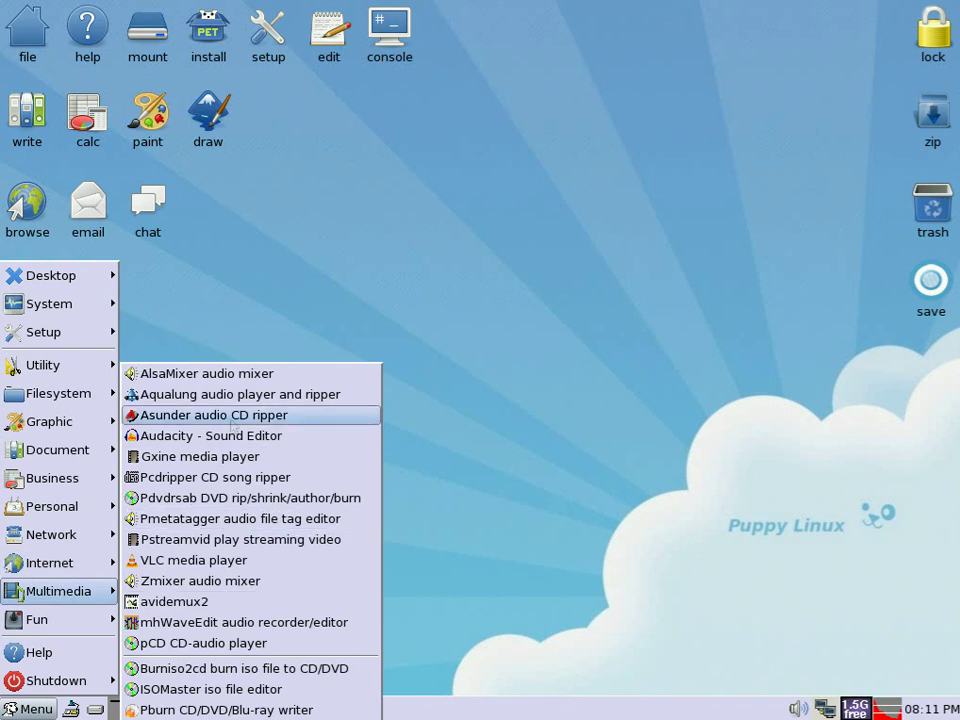
pyautogui.click(231, 418)
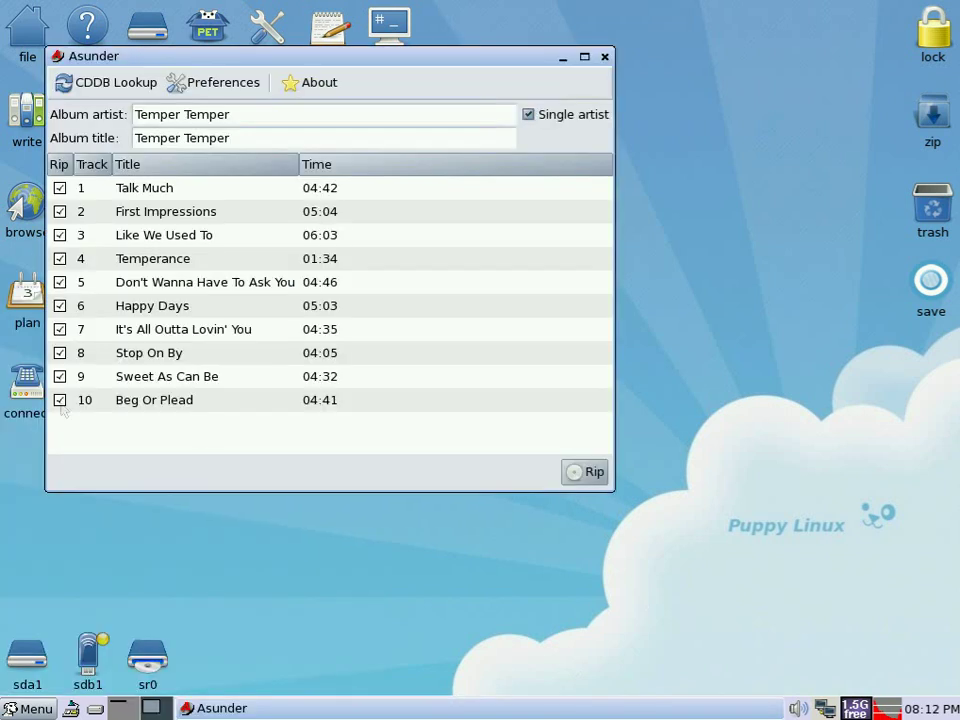
# - Untick tracks 10 down to 2 so only track 1, Talk Much, stays queued for ripping
pyautogui.click(60, 400)
pyautogui.click(60, 376)
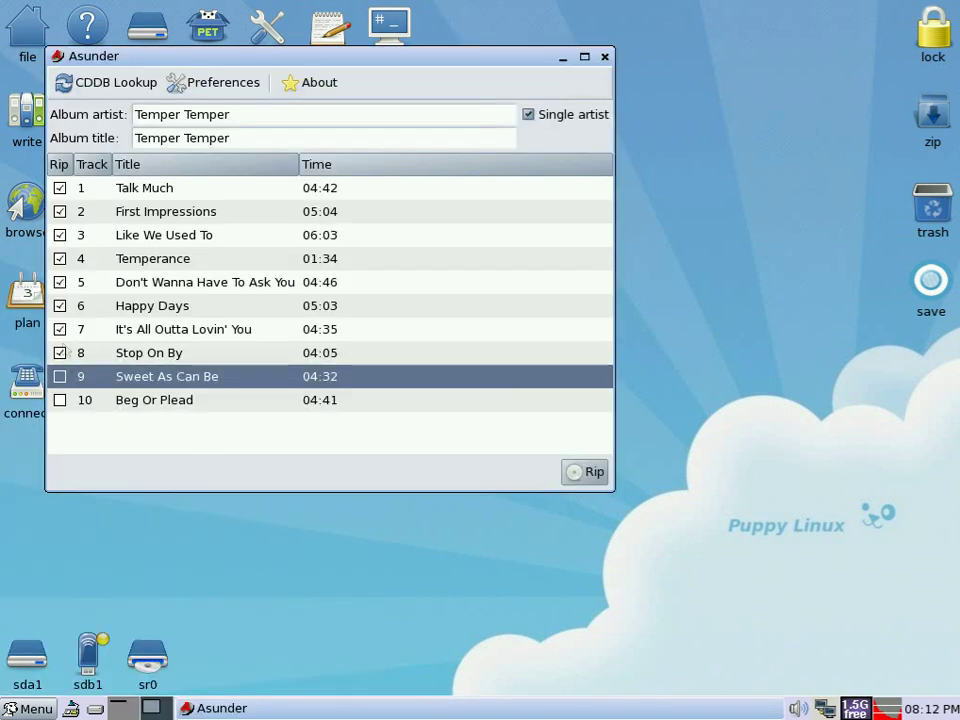
pyautogui.click(60, 353)
pyautogui.click(60, 329)
pyautogui.click(60, 306)
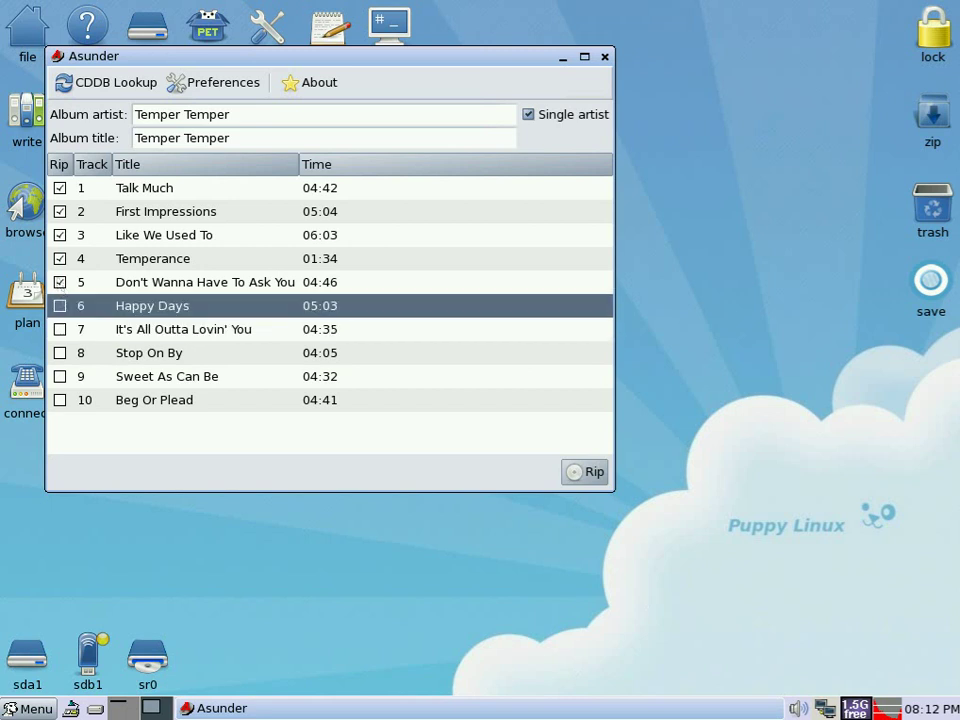
pyautogui.click(60, 282)
pyautogui.click(60, 258)
pyautogui.click(60, 235)
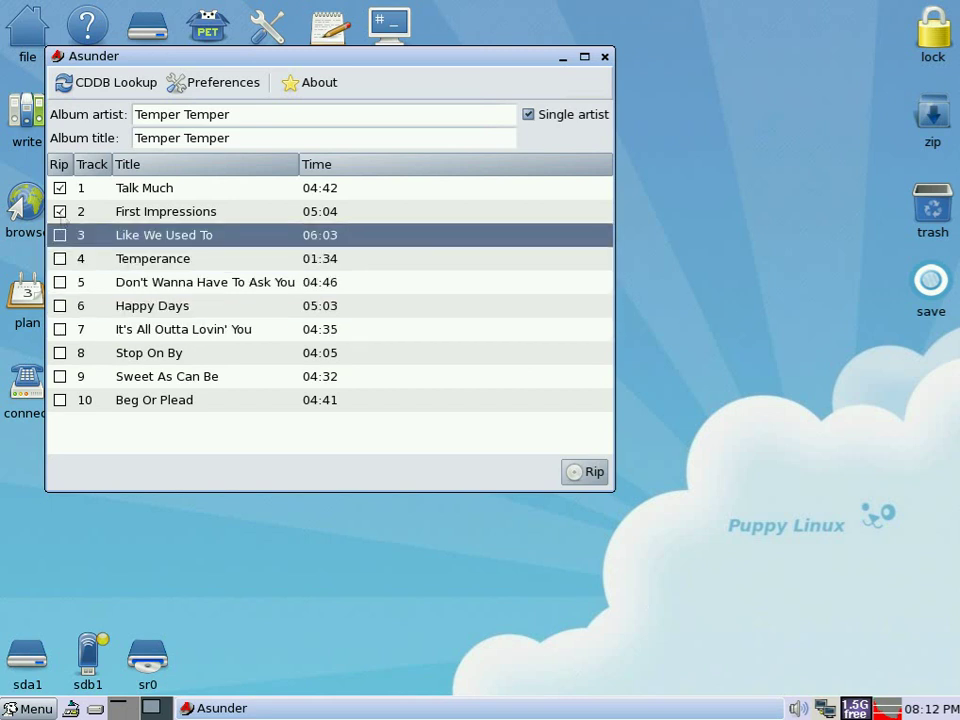
pyautogui.click(60, 211)
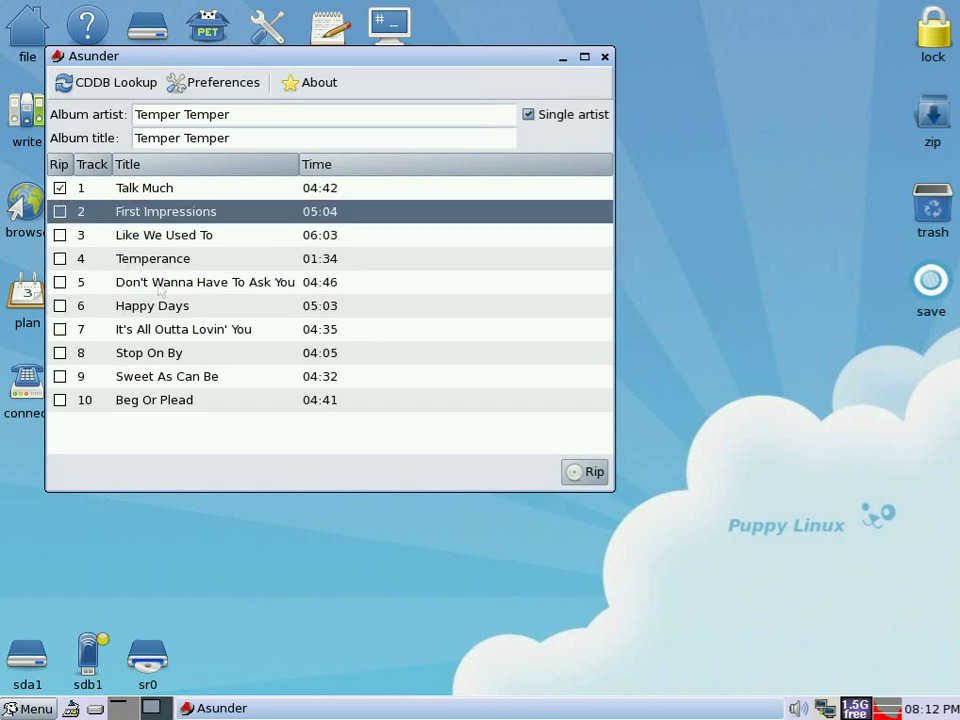
# - In Preferences' Encode tab, enable OGG Vorbis at quality 8 with MP3 off, and save
pyautogui.click(222, 84)
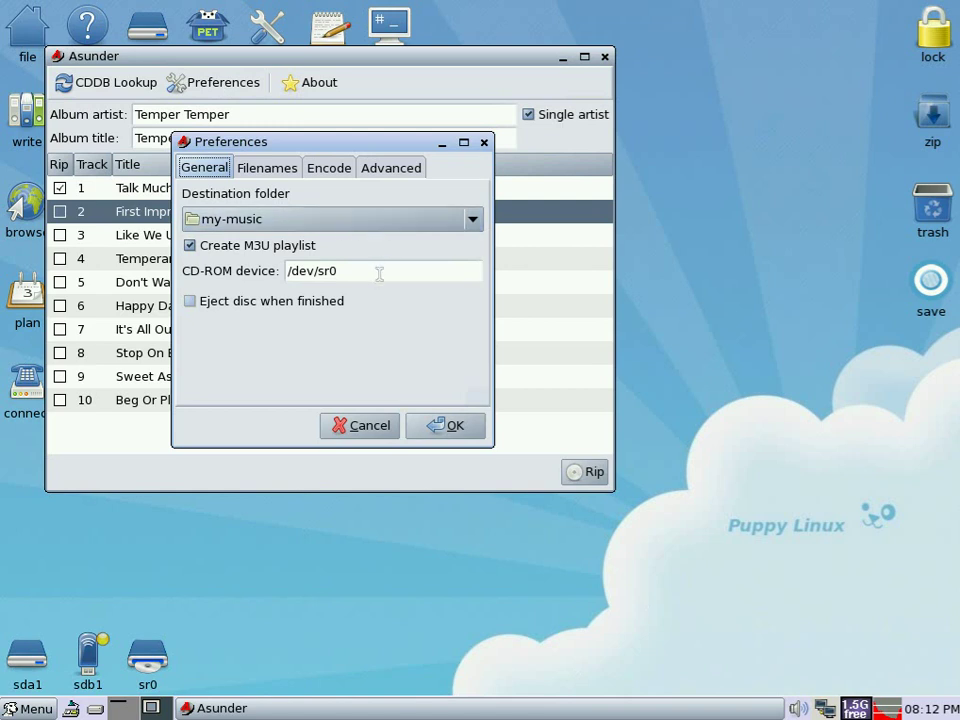
pyautogui.moveTo(379, 272)
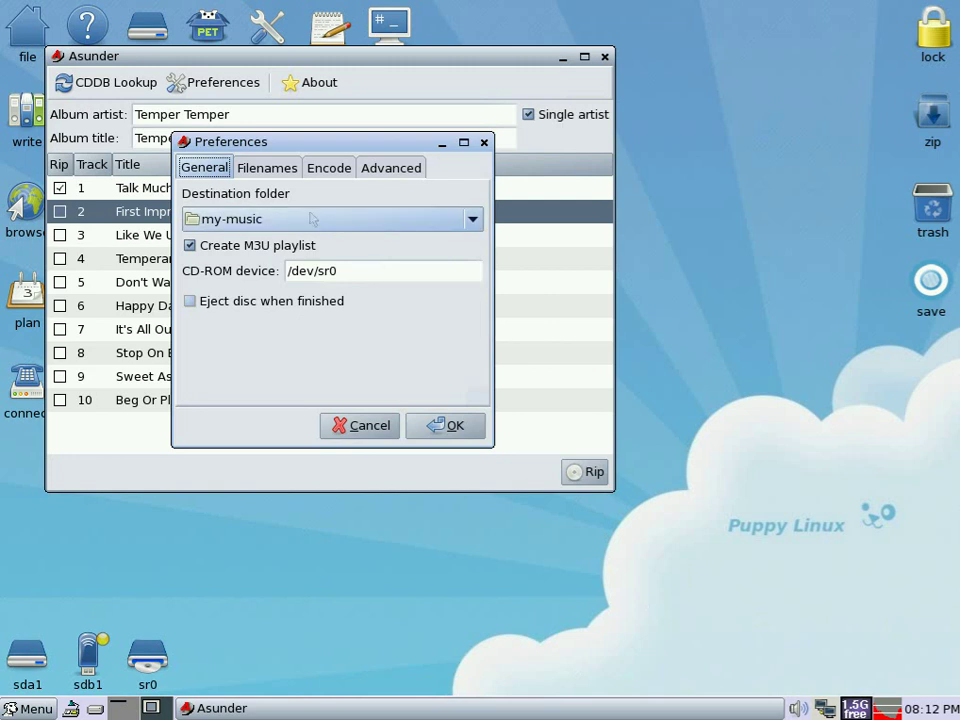
pyautogui.click(329, 168)
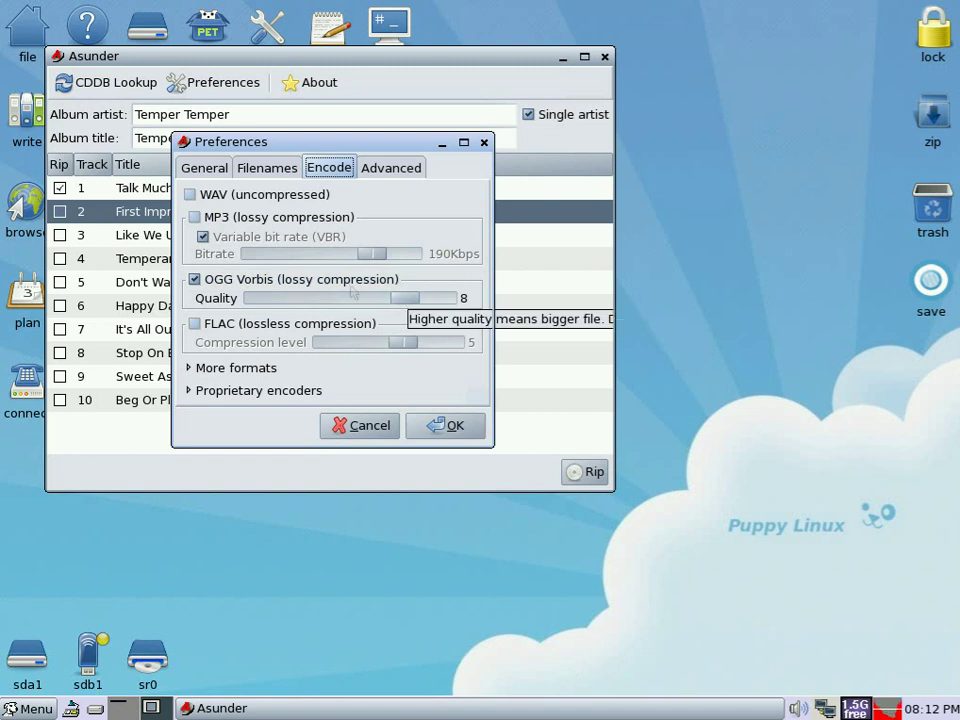
pyautogui.click(197, 283)
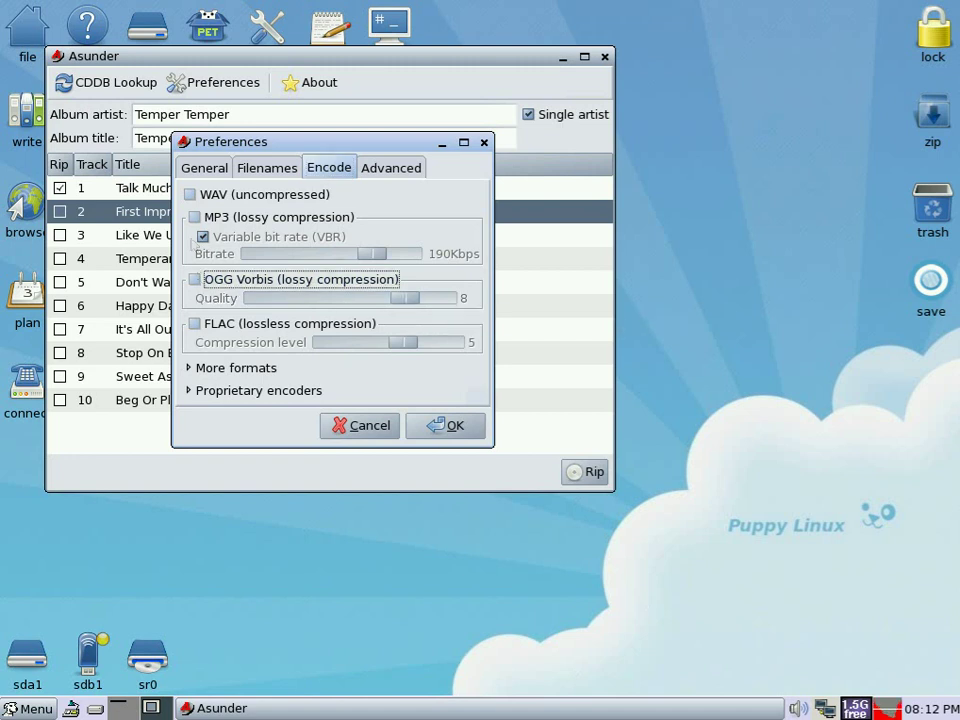
pyautogui.click(195, 217)
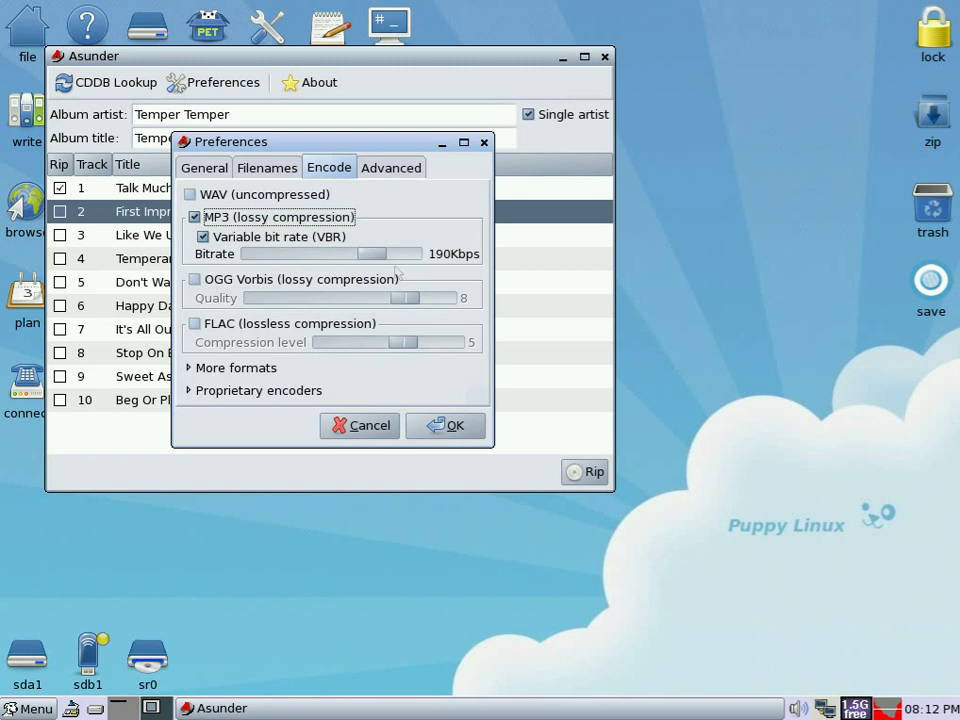
pyautogui.moveTo(371, 254)
pyautogui.mouseDown()
pyautogui.moveTo(396, 260)
pyautogui.moveTo(353, 257)
pyautogui.mouseUp()
pyautogui.click(194, 217)
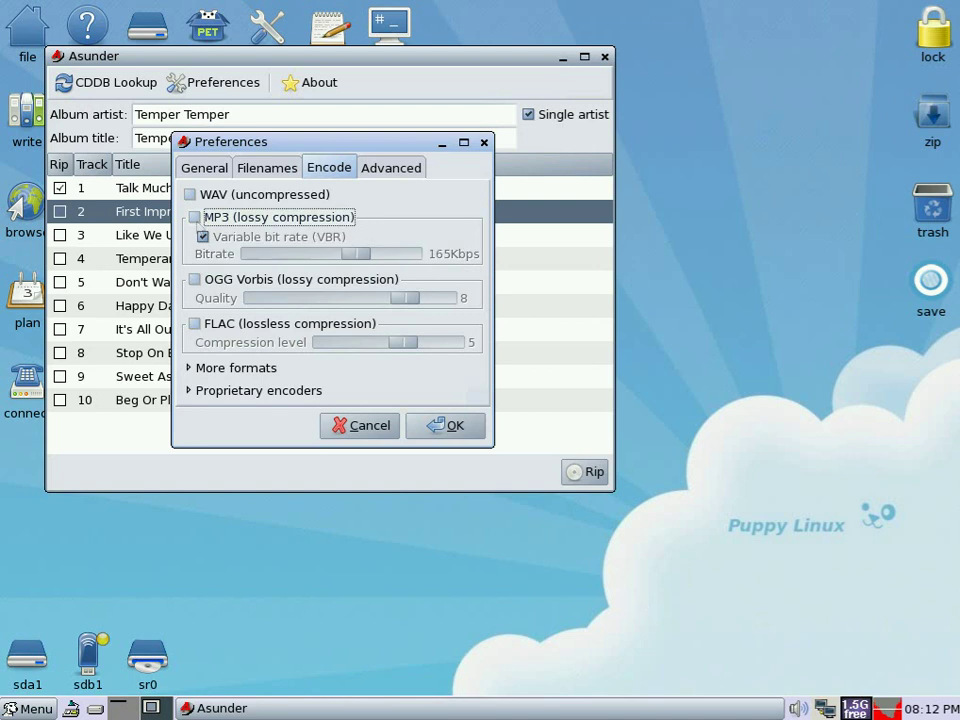
pyautogui.click(194, 280)
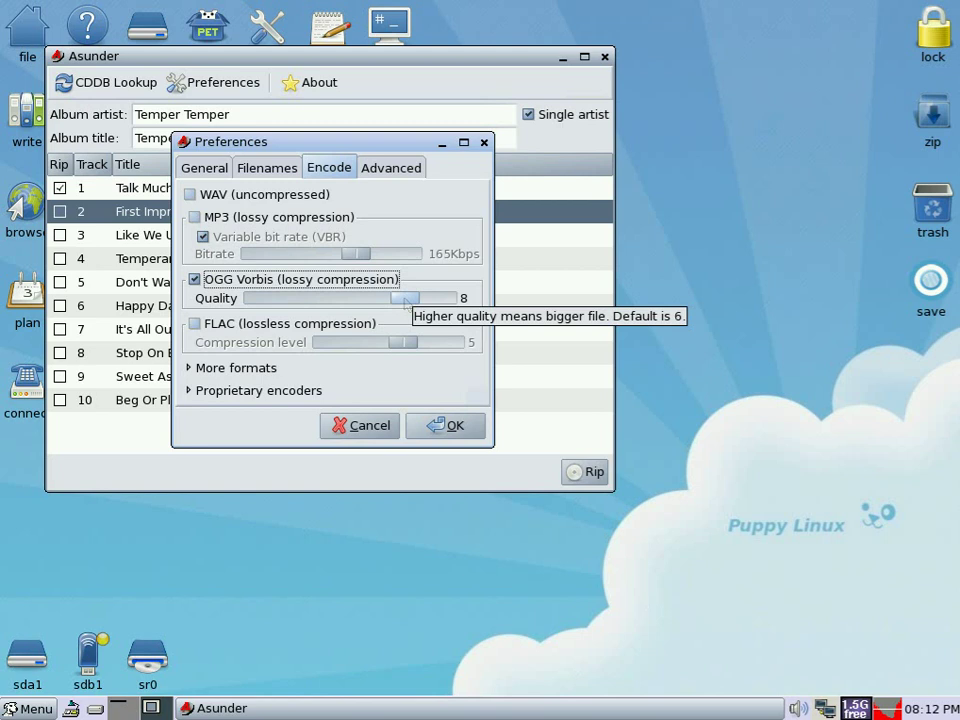
pyautogui.click(458, 428)
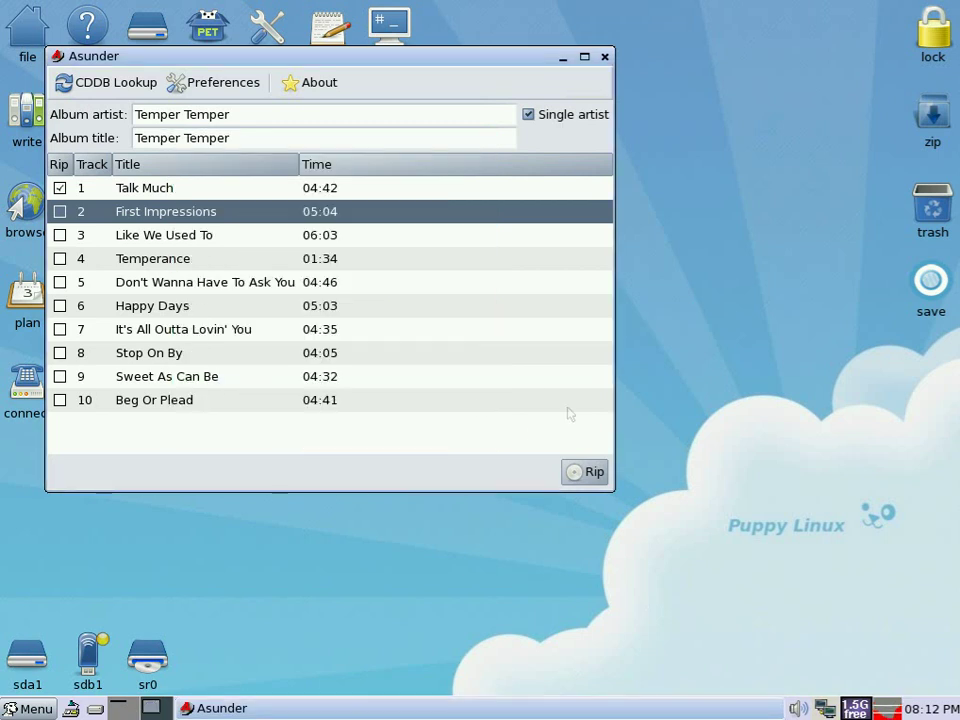
# - Rip Talk Much to OGG and dismiss the '1 file created successfully' message
pyautogui.click(576, 476)
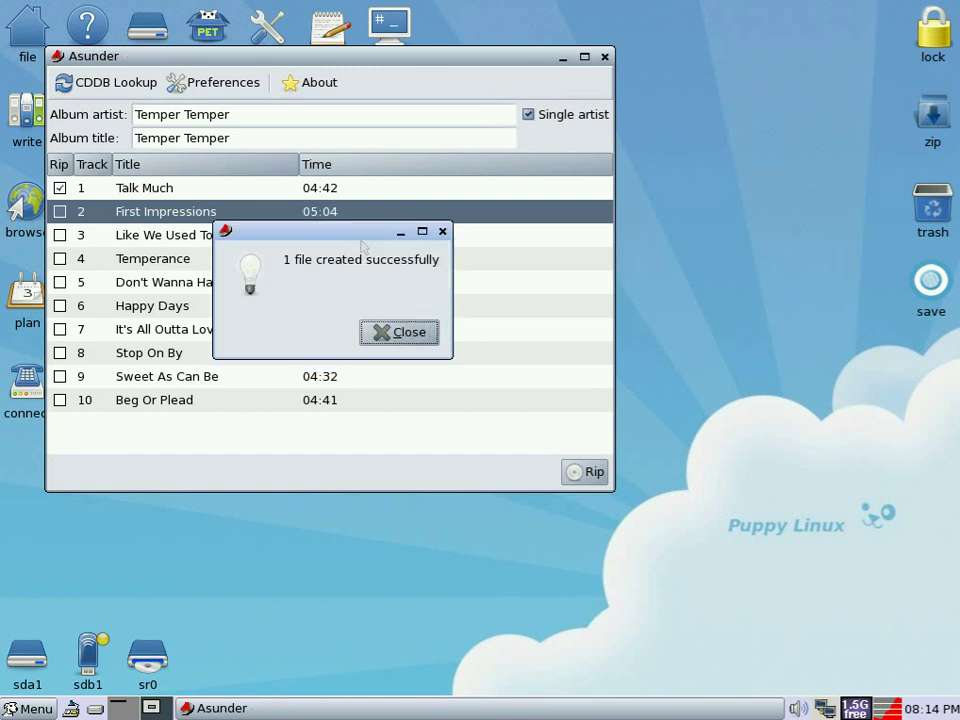
pyautogui.click(381, 336)
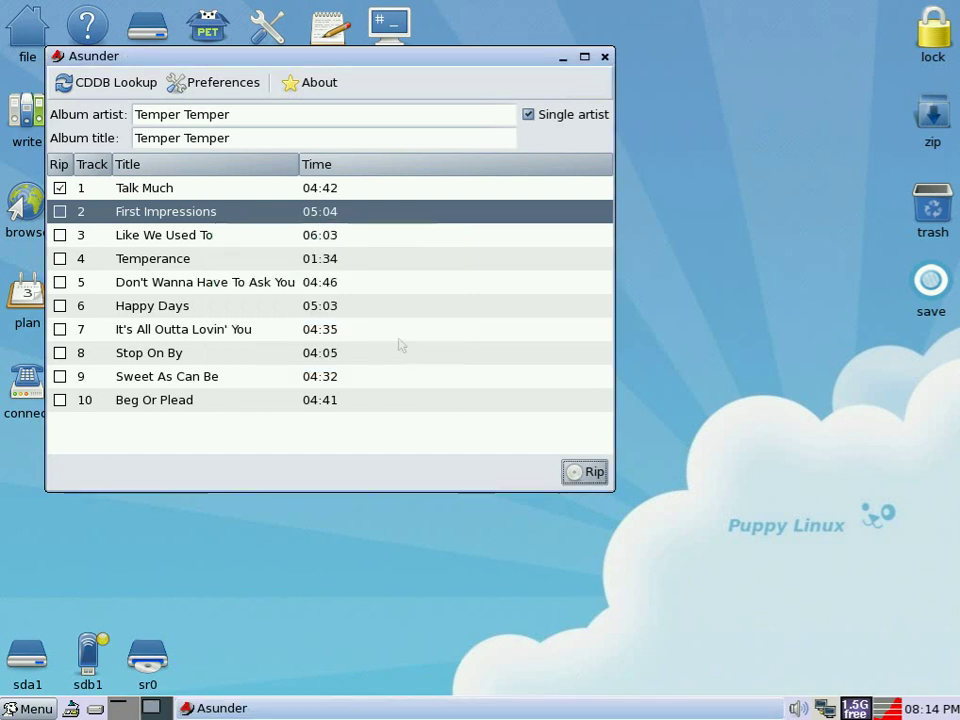
# - Close Asunder and relaunch Aqualung from the Multimedia menu
pyautogui.click(605, 59)
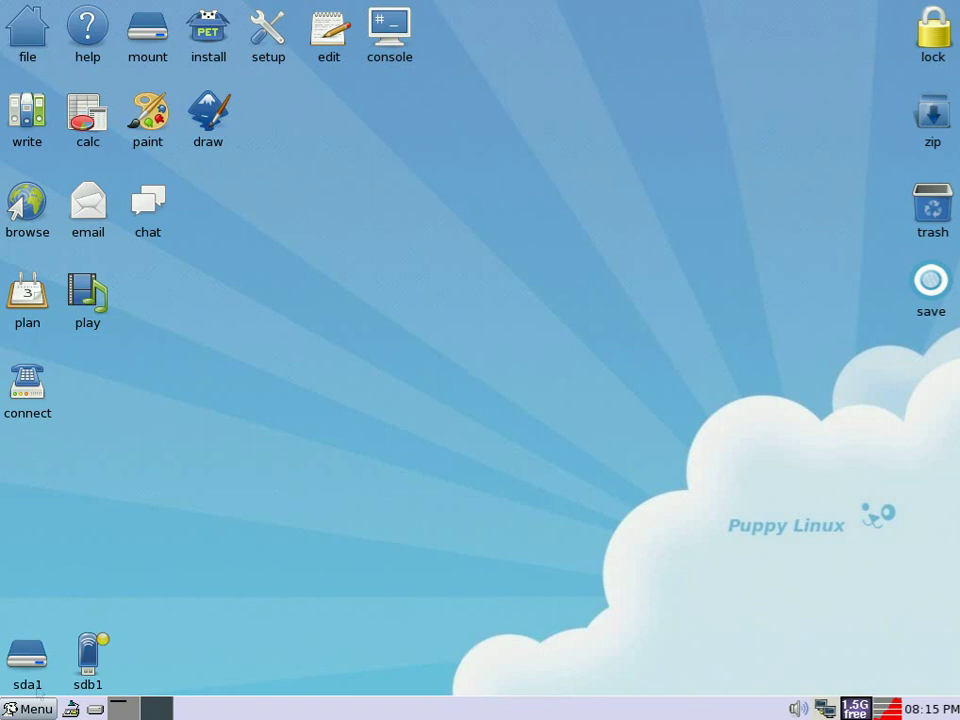
pyautogui.click(38, 710)
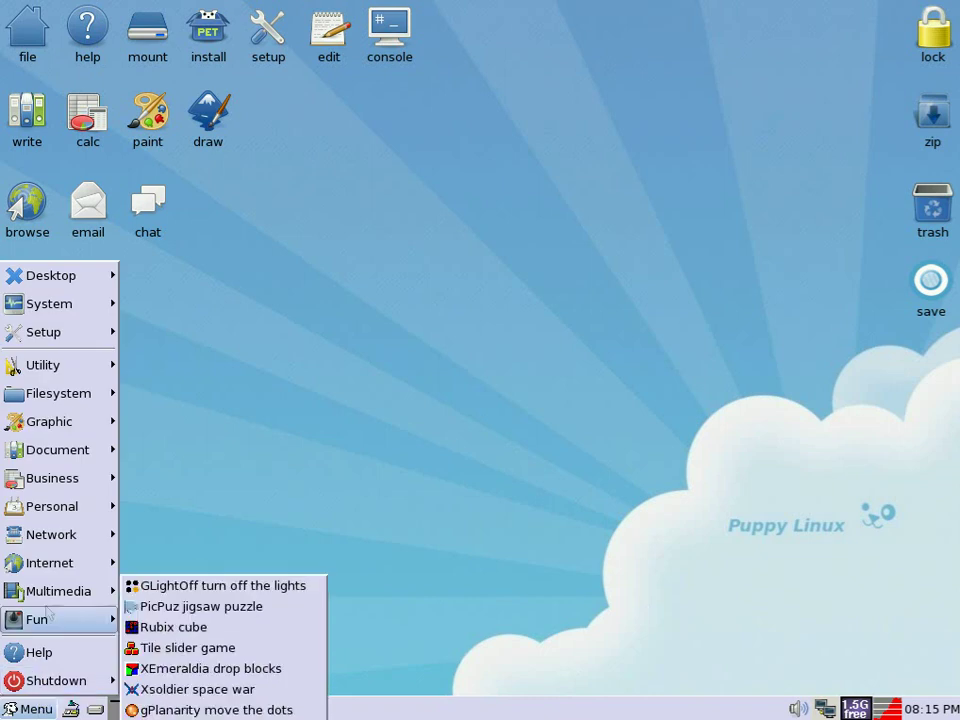
pyautogui.moveTo(58, 591)
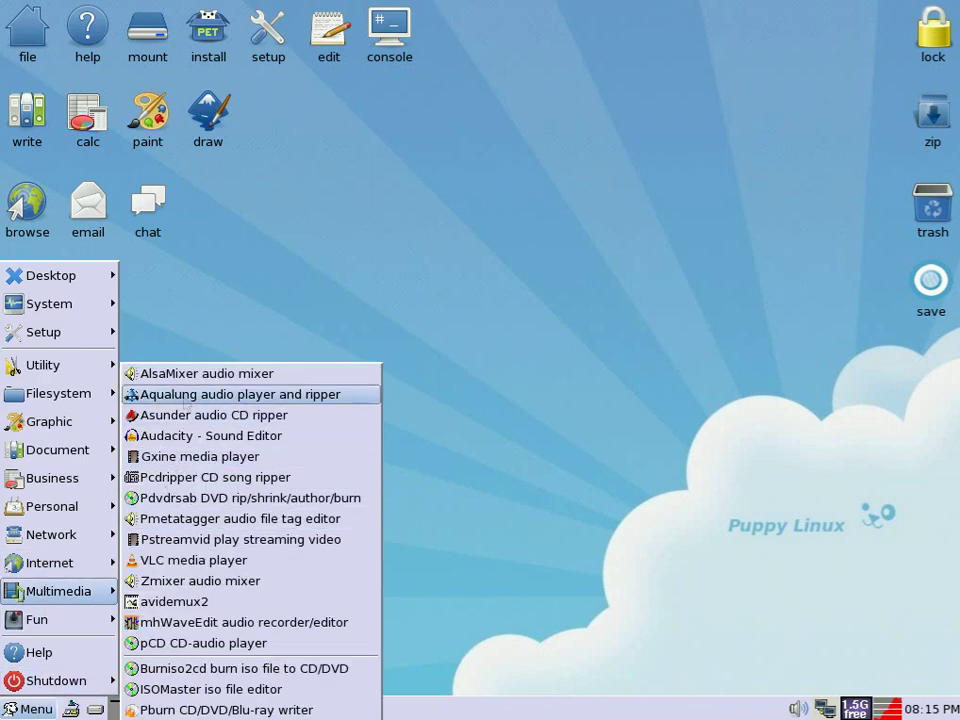
pyautogui.click(185, 400)
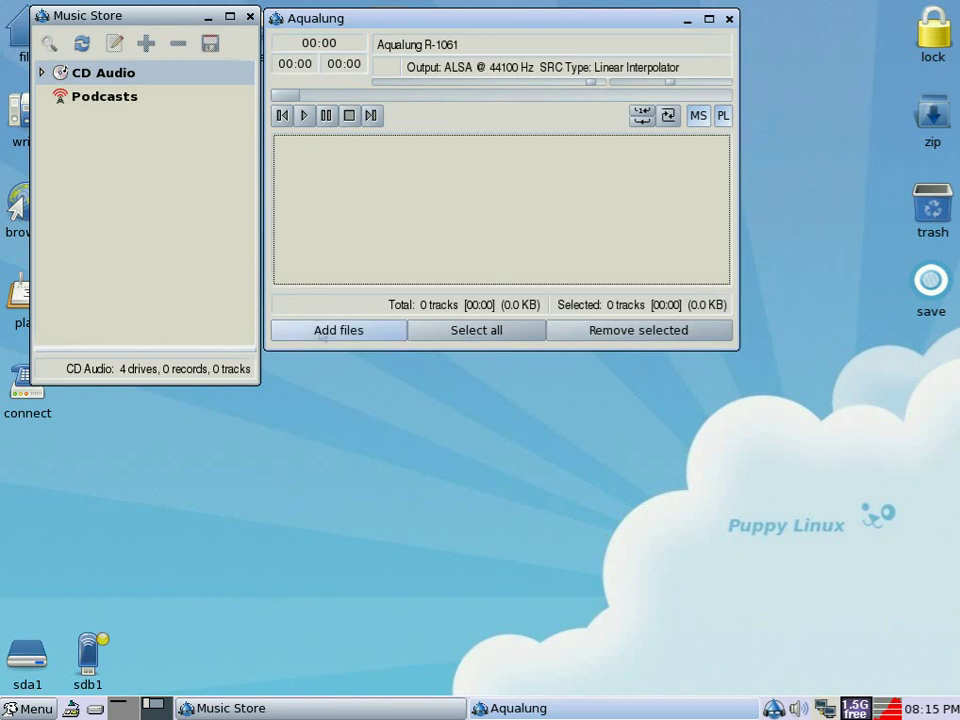
# - Add the Talk Much .ogg file to the playlist using the Ogg Vorbis file filter
pyautogui.click(328, 330)
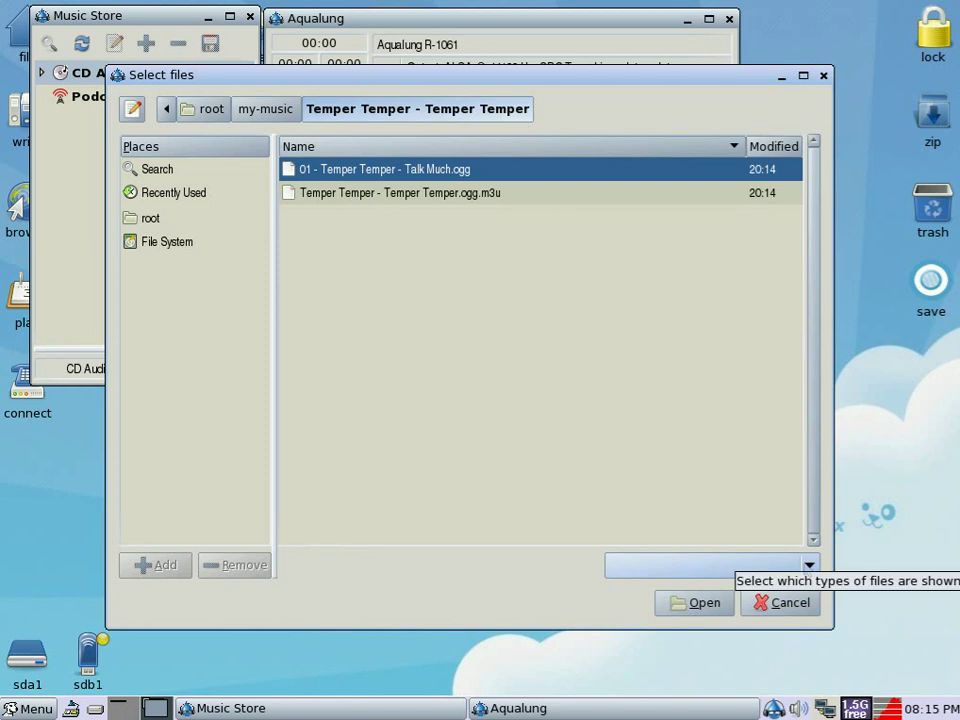
pyautogui.click(807, 567)
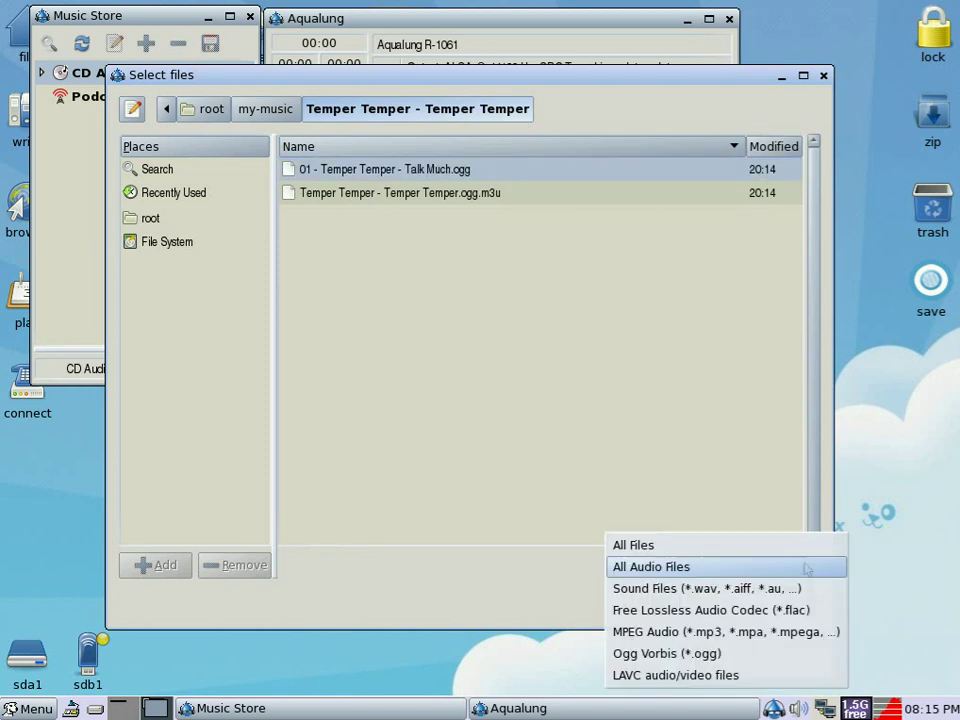
pyautogui.click(778, 654)
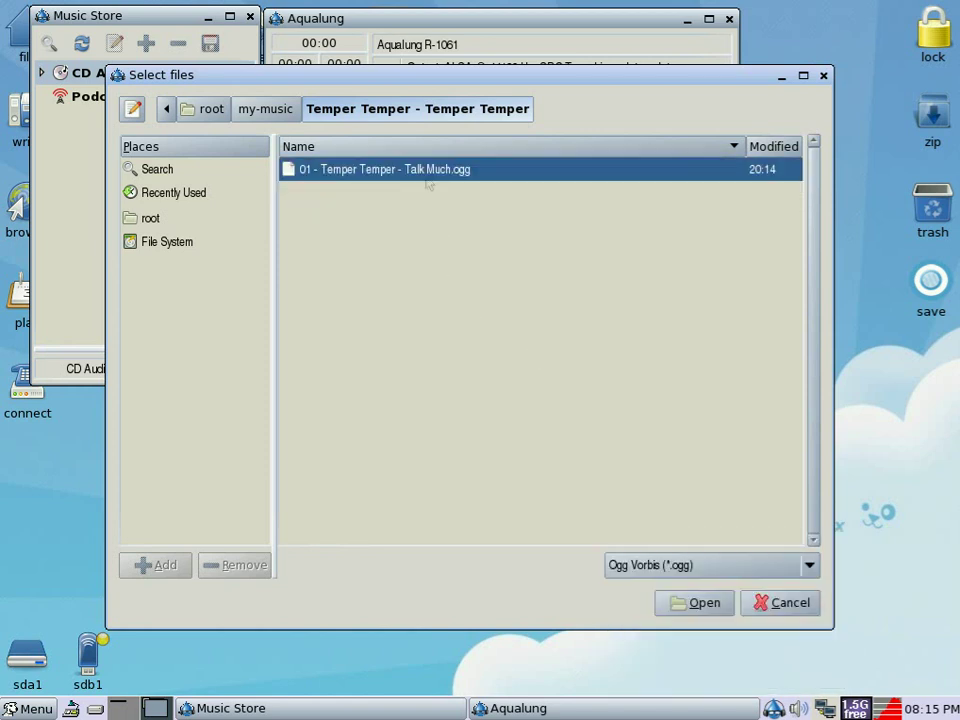
pyautogui.click(690, 605)
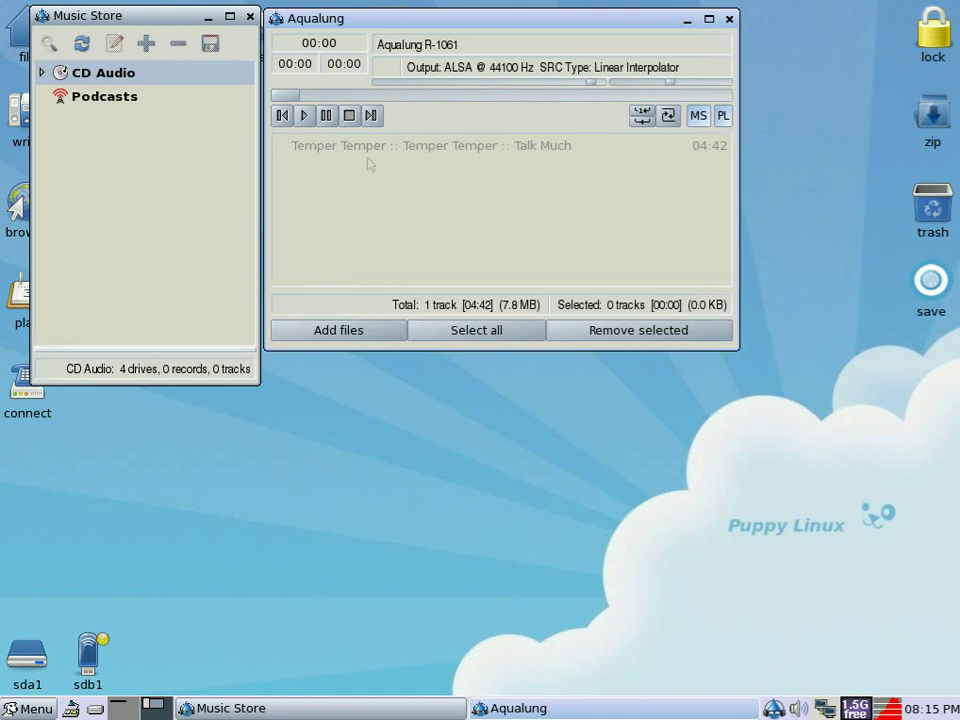
# - Play the Temper Temper :: Talk Much track for about 21 seconds, then stop it
pyautogui.click(313, 152)
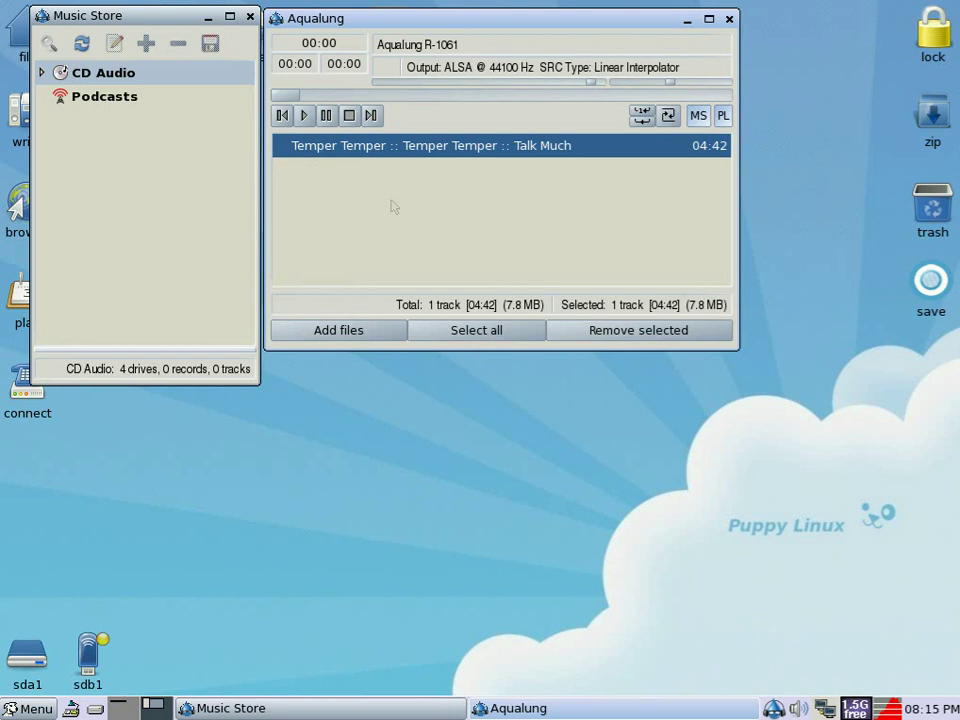
pyautogui.click(306, 117)
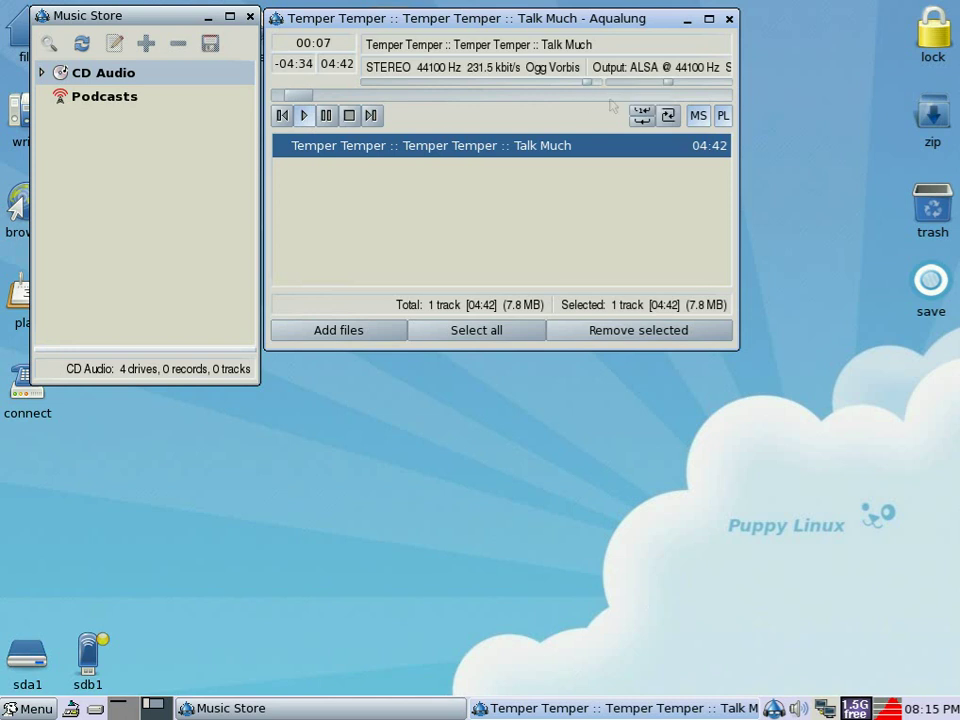
pyautogui.moveTo(670, 88)
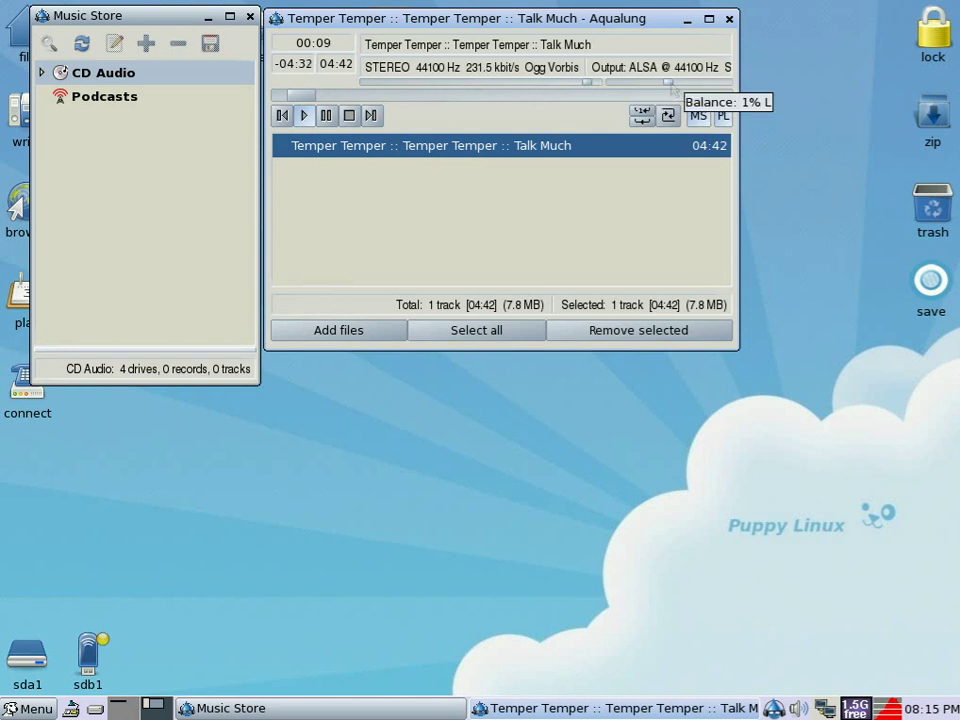
pyautogui.scroll(1, 673, 88)
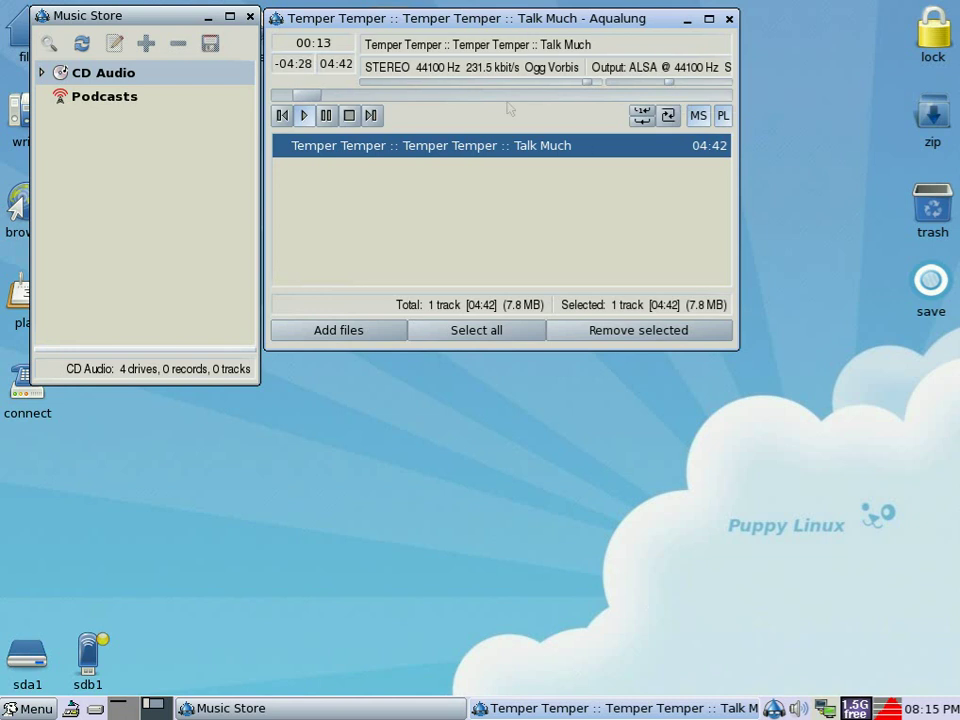
pyautogui.moveTo(488, 87)
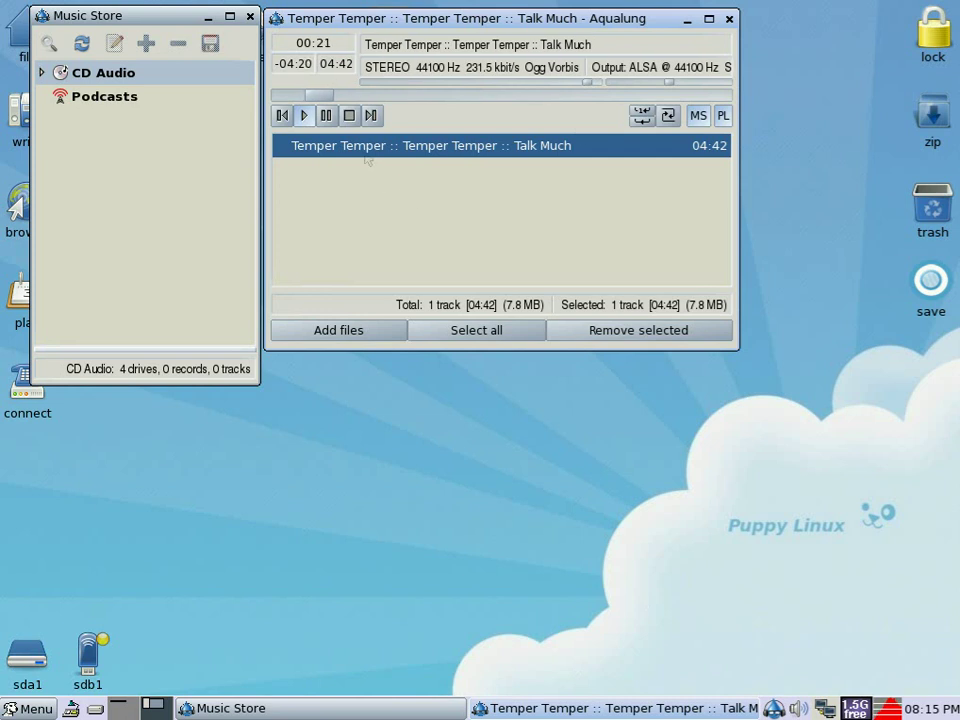
pyautogui.click(349, 115)
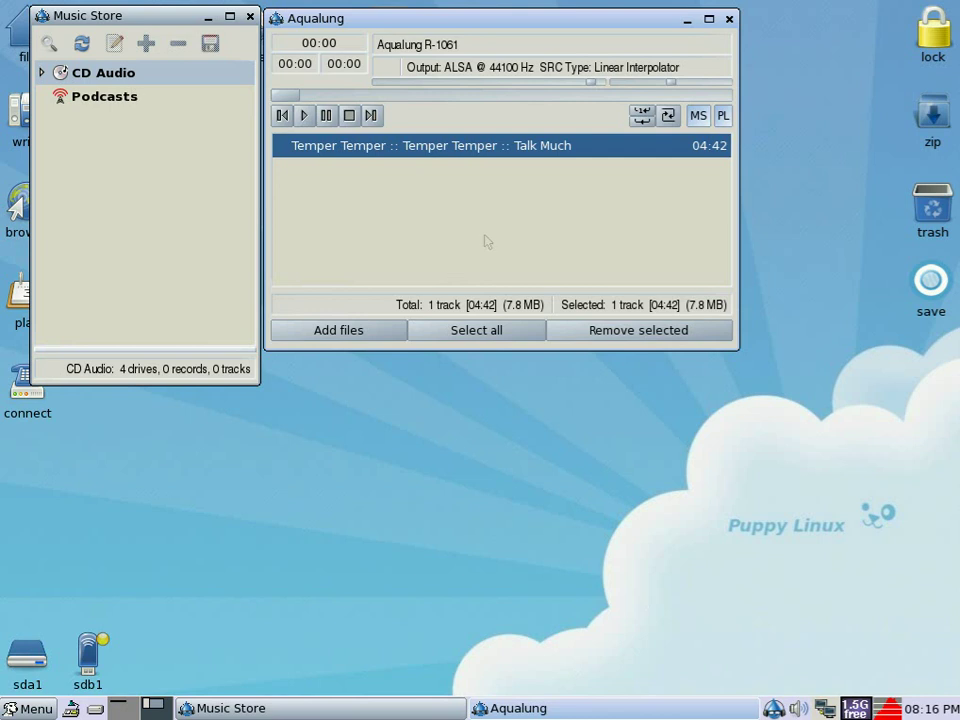
pyautogui.click(729, 18)
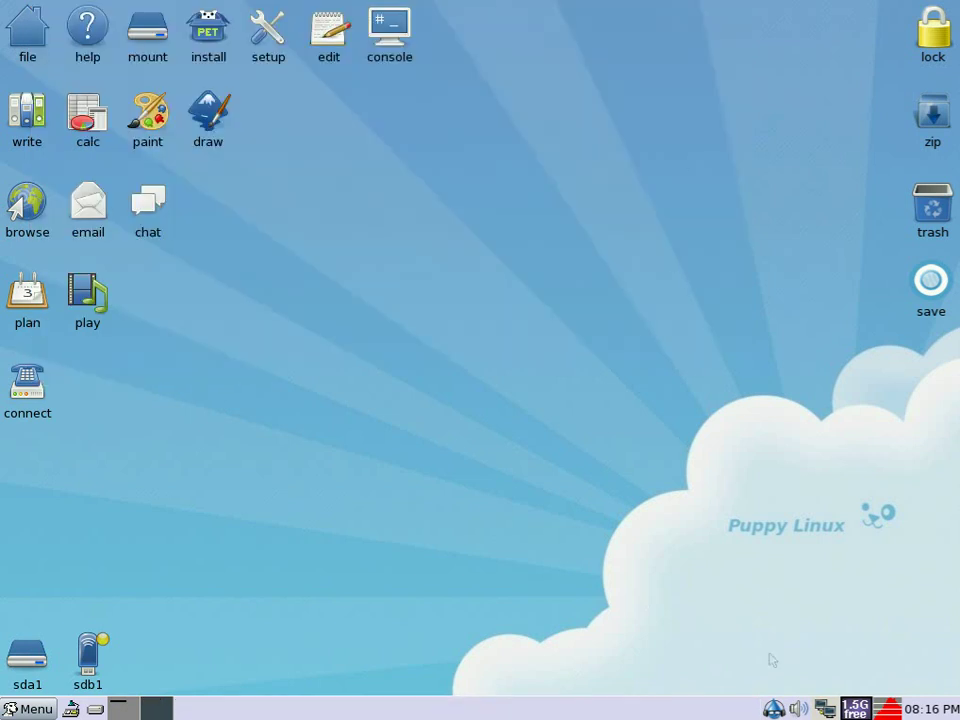